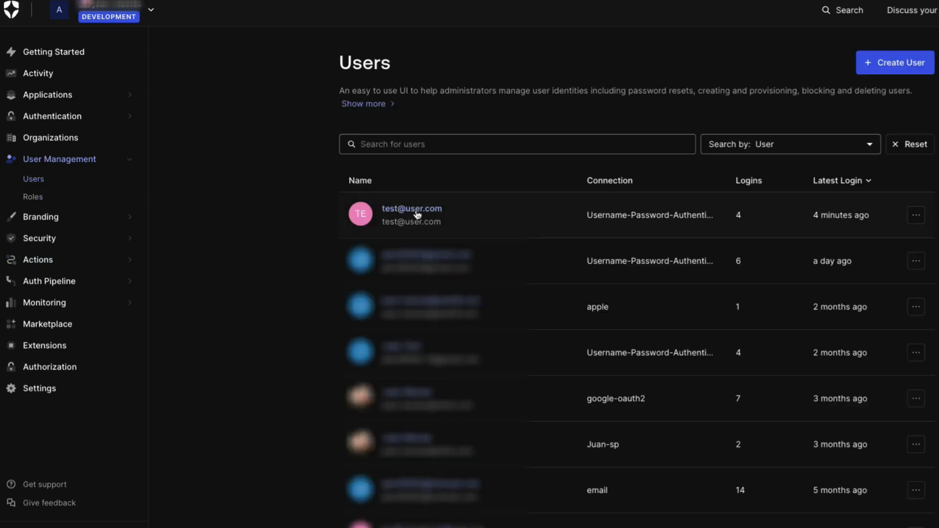
# View the test user's Roles tab, confirming test1 is assigned directly
pyautogui.click(412, 208)
pyautogui.click(740, 150)
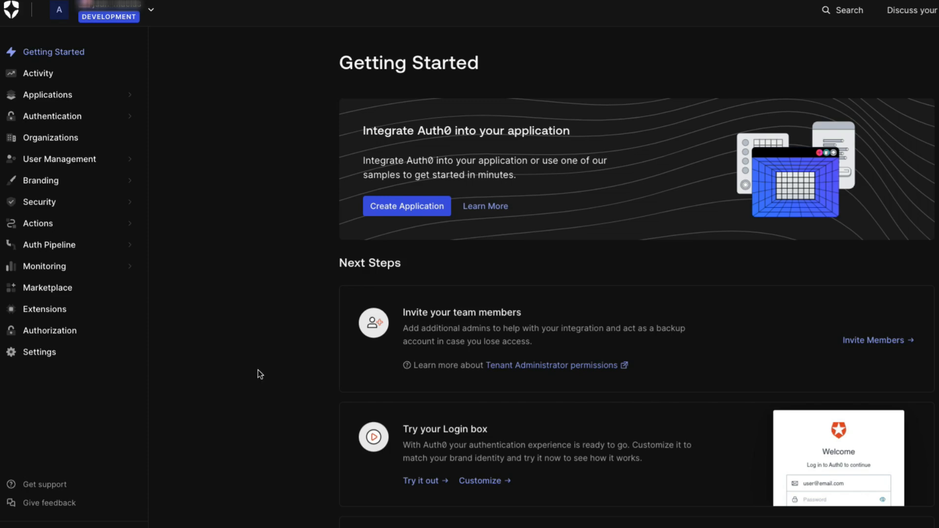
# From the Actions Library, start building a new action from scratch named Add role to tokens
pyautogui.click(38, 223)
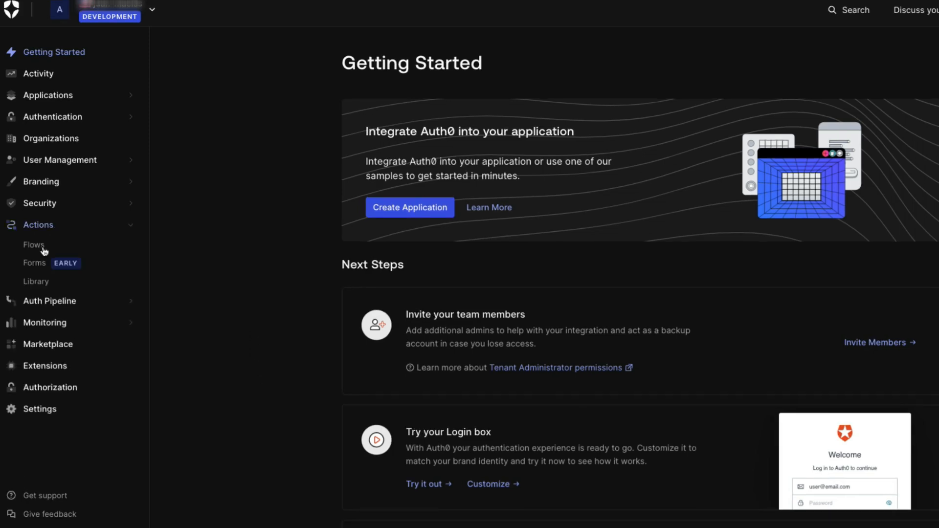
pyautogui.click(32, 284)
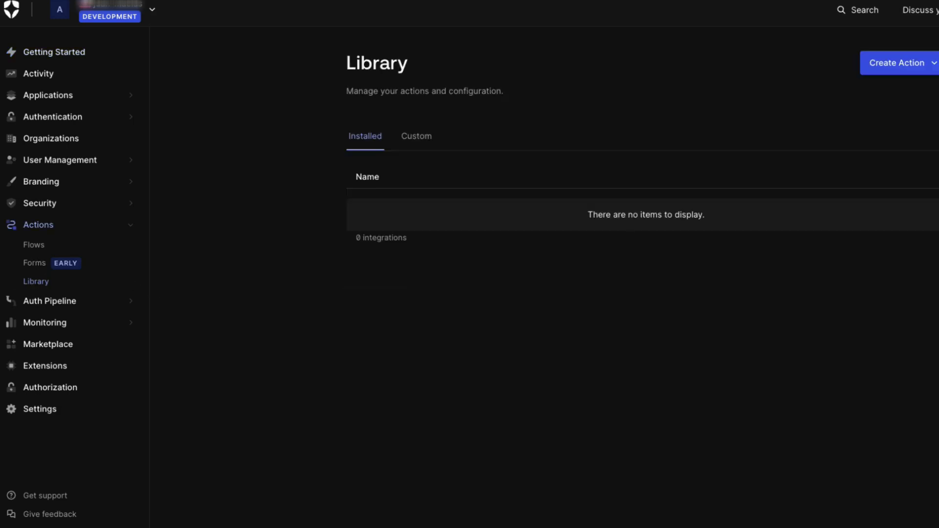
pyautogui.click(931, 59)
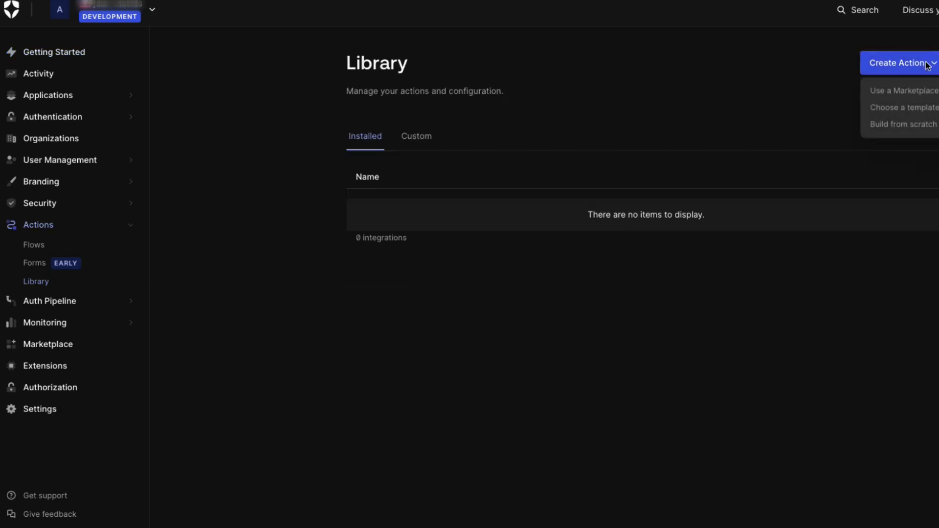
pyautogui.click(904, 123)
pyautogui.write('Add role to tokens')
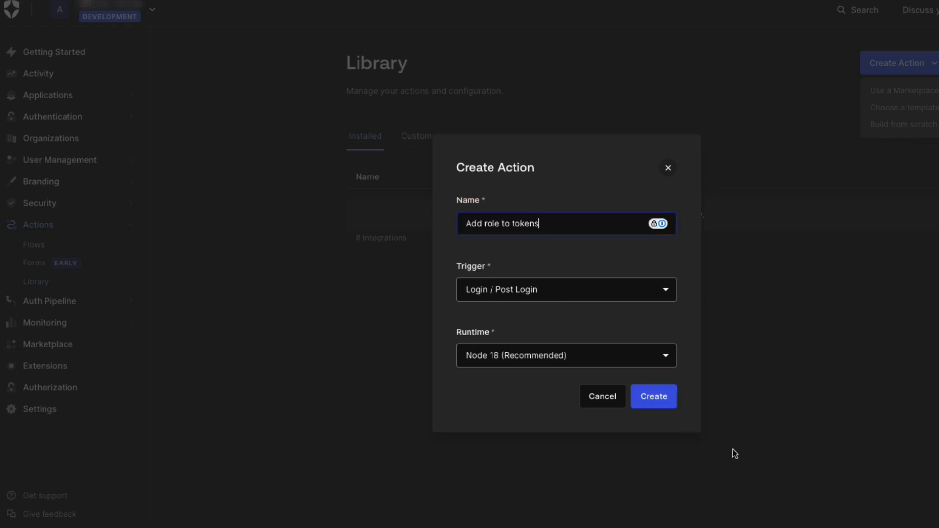
# Replace the empty onExecutePostLogin stub with the namespaced roles-claim handler and deploy it
pyautogui.click(655, 400)
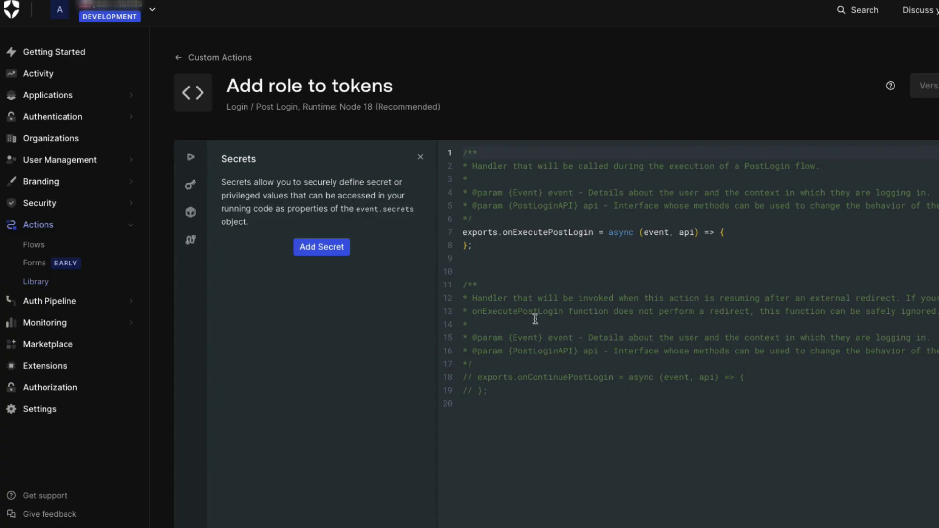
pyautogui.click(490, 250)
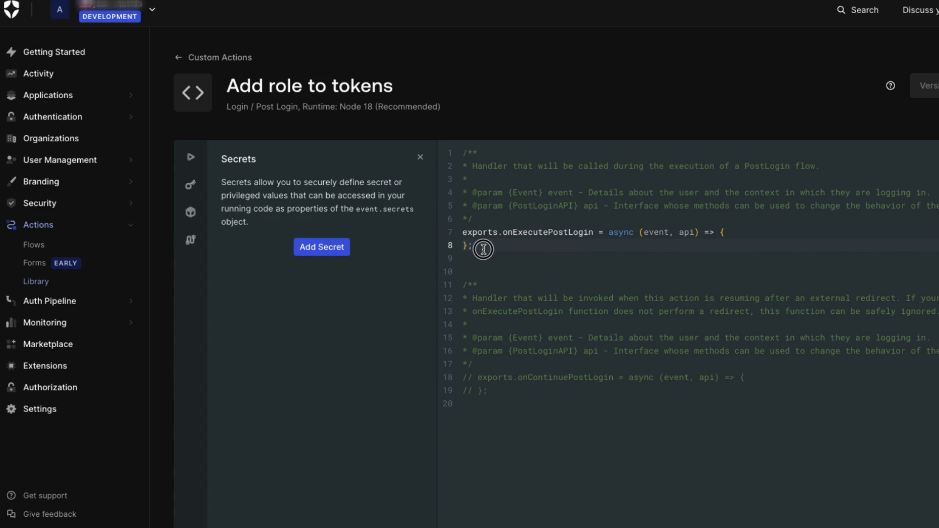
pyautogui.moveTo(474, 247); pyautogui.dragTo(453, 234)
pyautogui.write("exports.onExecutePostLogin = async (event, api) => {   const namespace = 'https://my-app.example.com';   if (event.authorization) {     api.idToken.setCustomClaim(`${namespace}/roles`, event.authorization.roles);     api.accessToken.setCustomClaim(`${namespace}/roles`, event.authorization.roles);   } }")
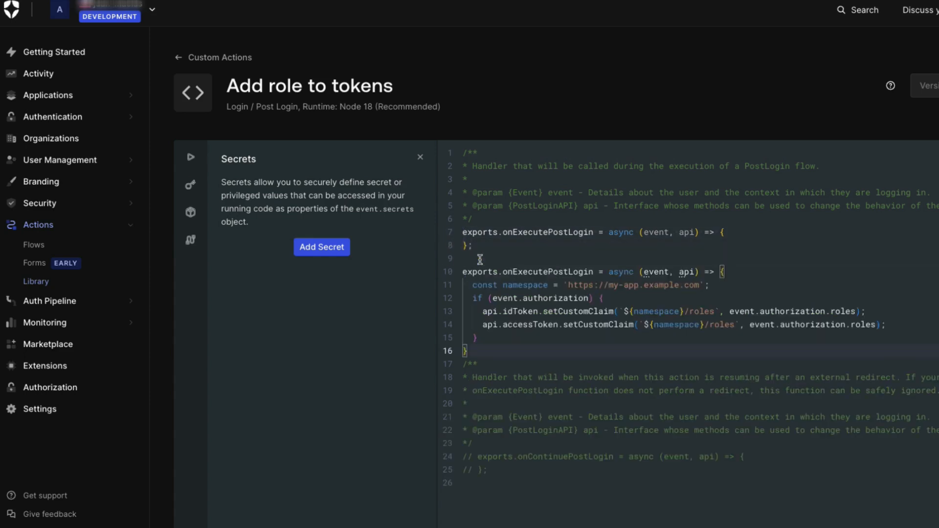
pyautogui.press('Delete')
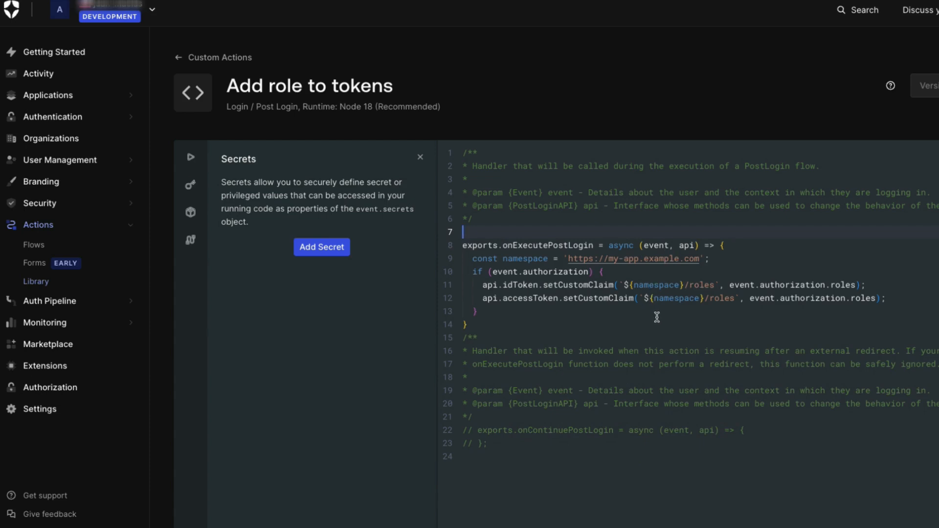
pyautogui.hotkey('ctrl', 's')
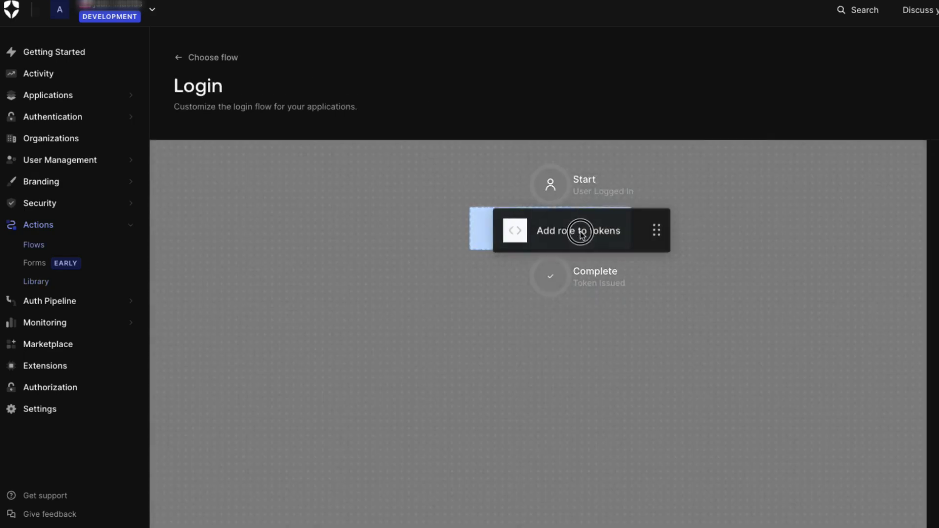
# Drop Add role to tokens between Start and Complete, then begin logging in to the test app
pyautogui.moveTo(580, 230); pyautogui.dragTo(569, 242)
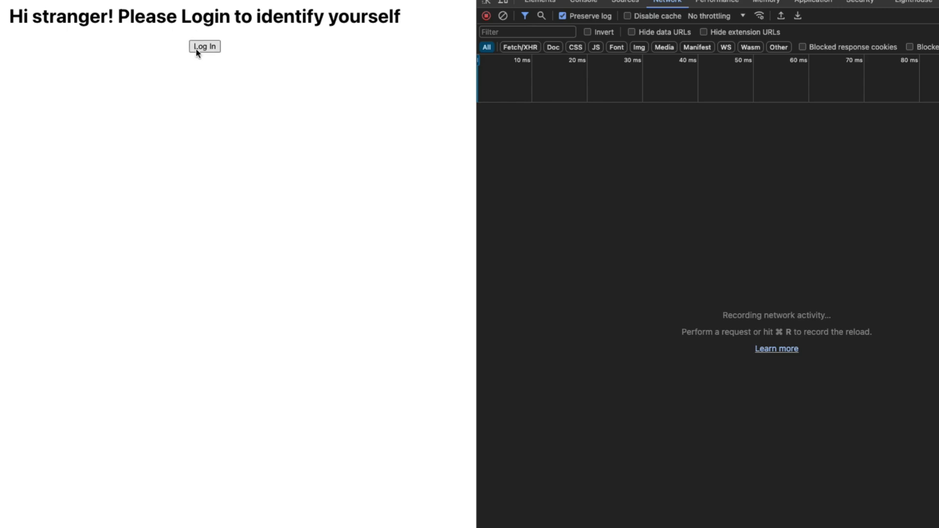
pyautogui.click(198, 48)
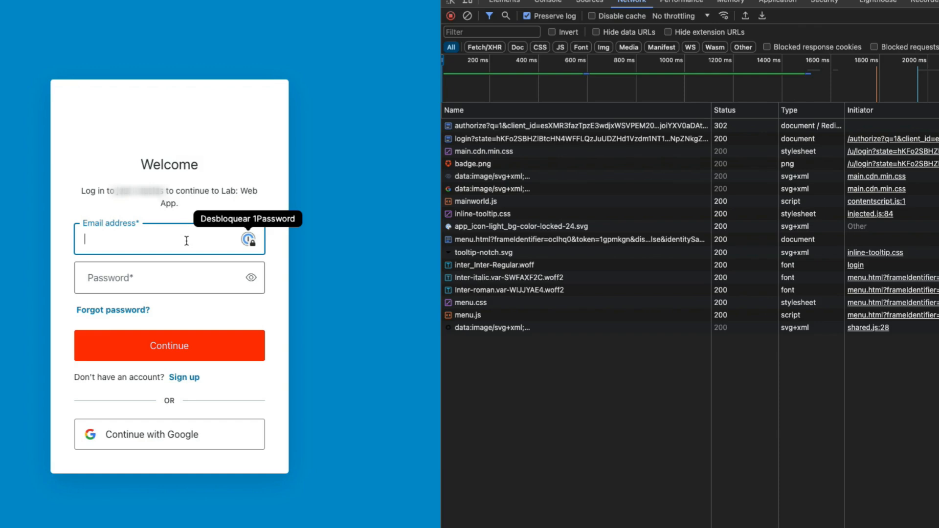
pyautogui.write('test@user.com')
# Submit the test user's credentials and copy the access_token from the token response in the Network panel
pyautogui.click(169, 345)
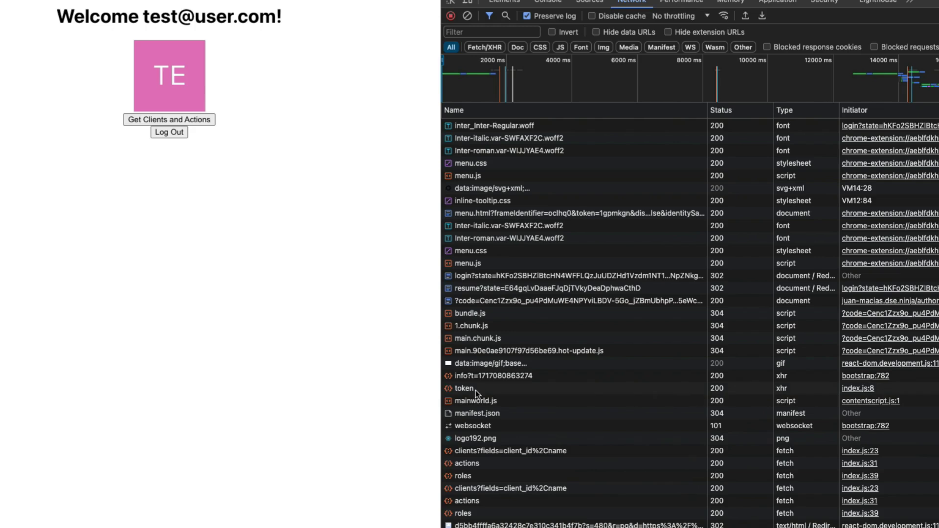
pyautogui.click(475, 391)
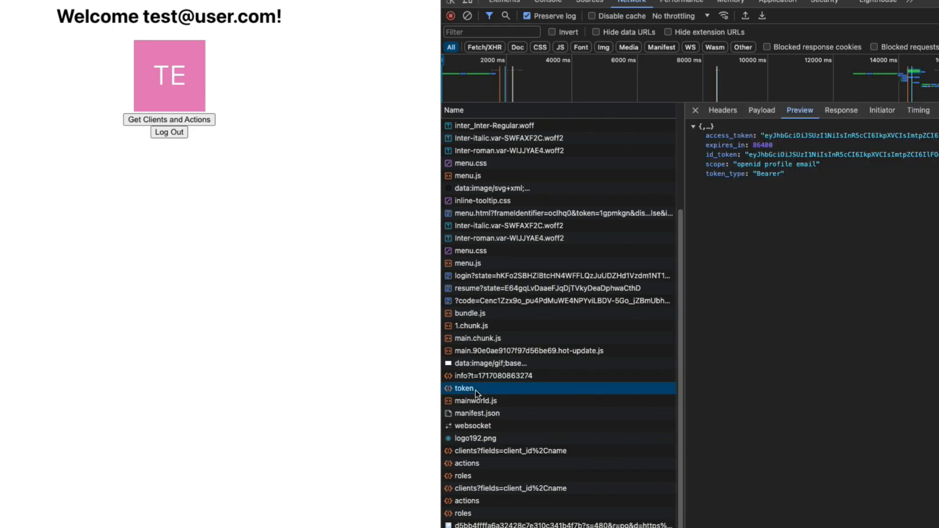
pyautogui.rightClick(805, 135)
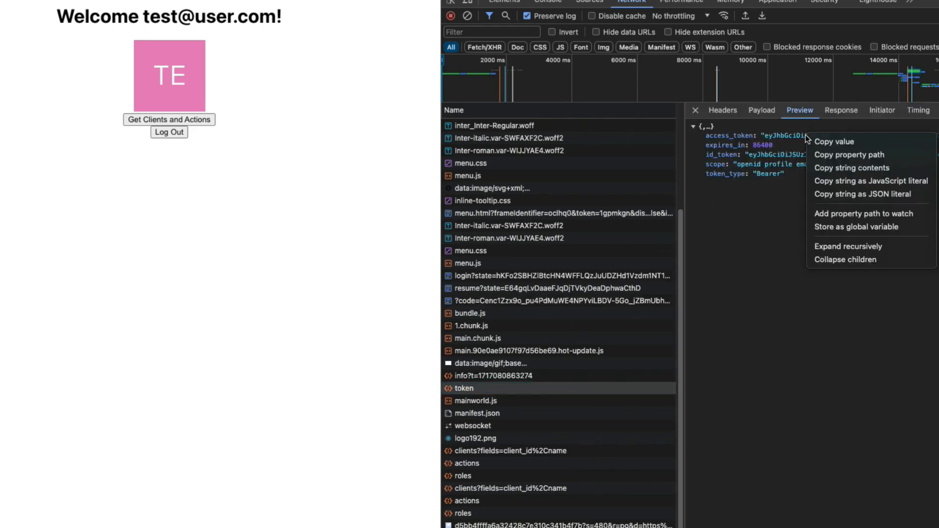
pyautogui.click(834, 142)
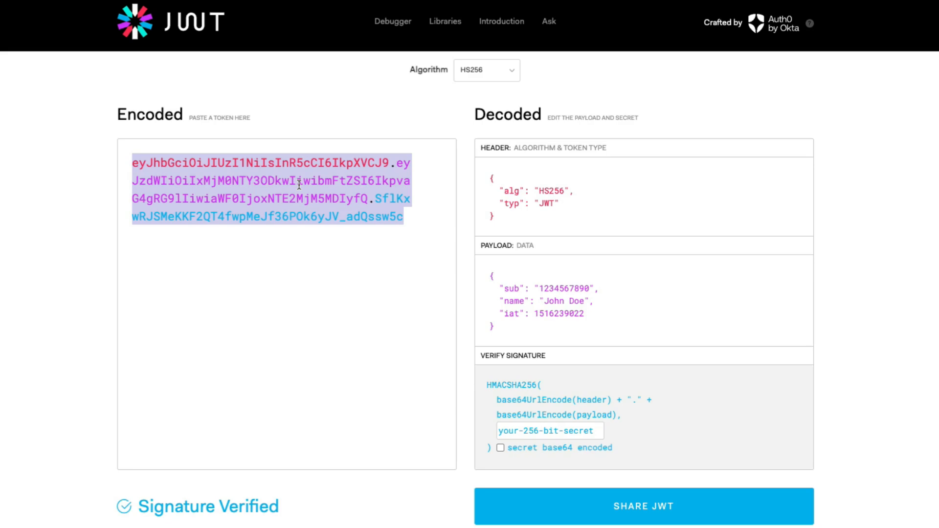
pyautogui.hotkey('ctrl', 'v')
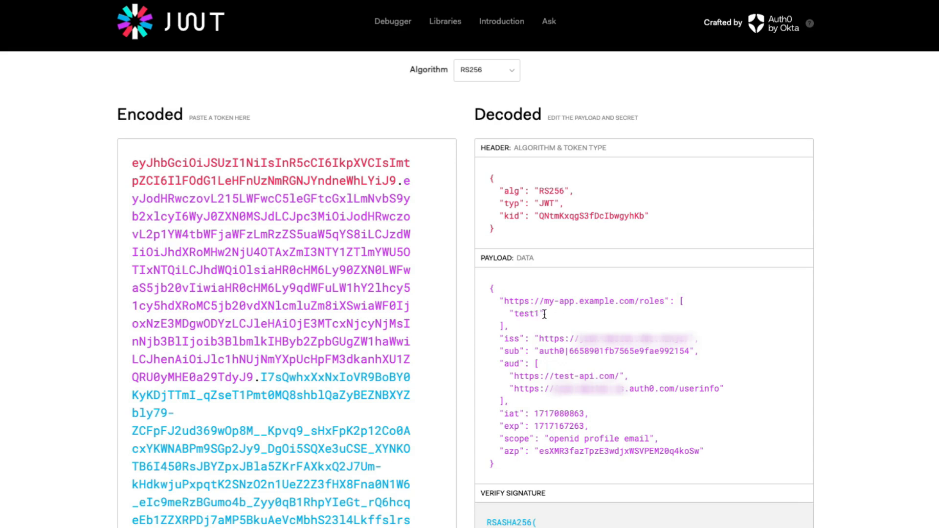
pyautogui.moveTo(542, 314); pyautogui.dragTo(513, 314)
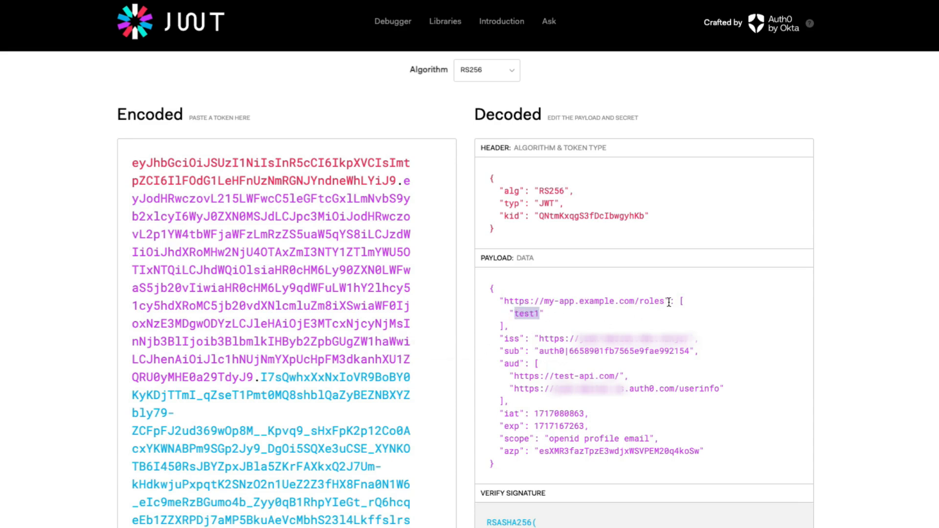